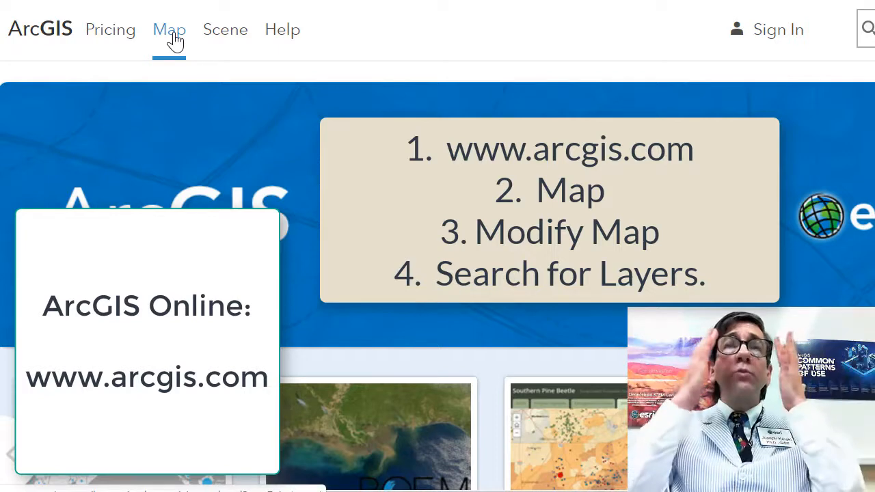
Step: Open the map viewer and make the map modifiable
click(173, 33)
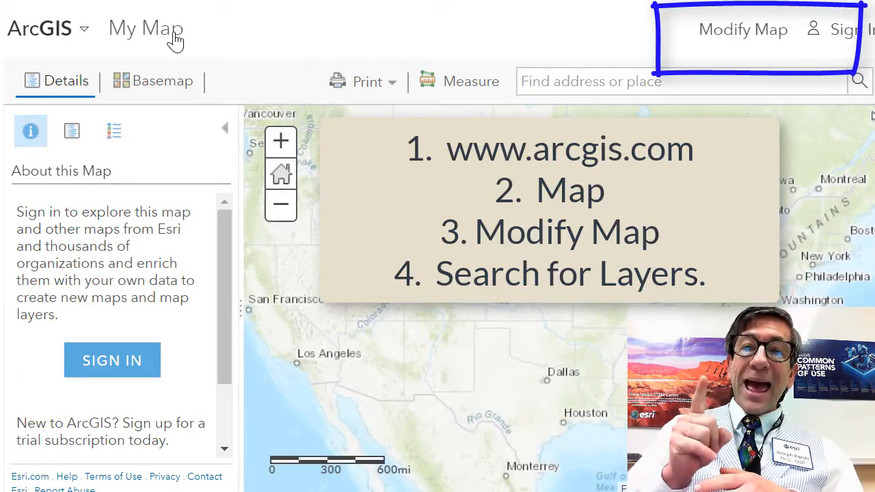
click(730, 38)
Step: Search ArcGIS Online layers for "esri world hydro" and add the Esri Hydro Reference Overlay to the map
click(143, 83)
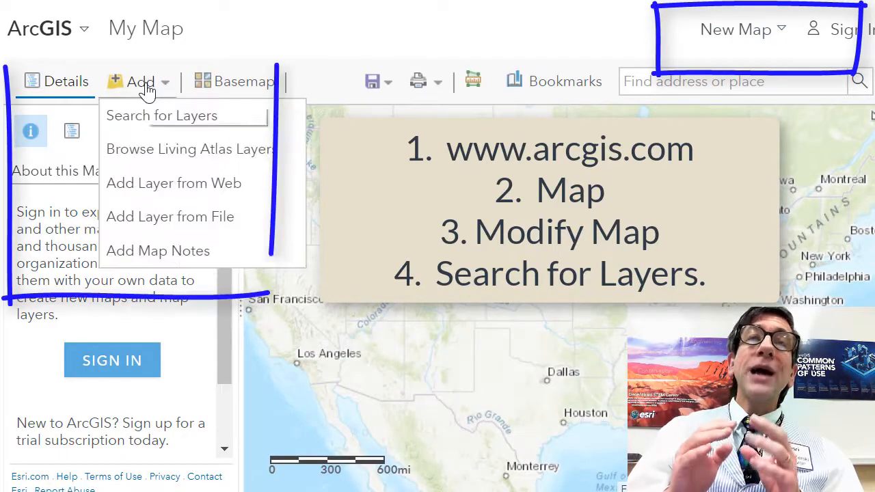
click(118, 122)
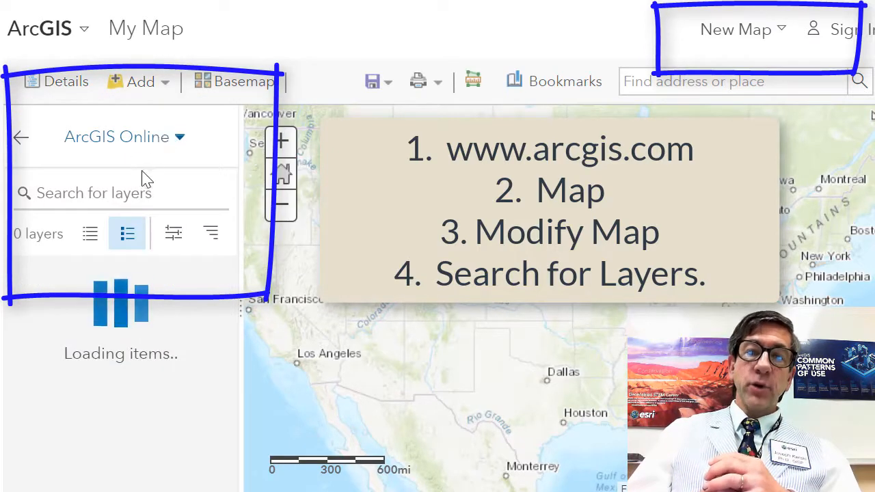
click(129, 192)
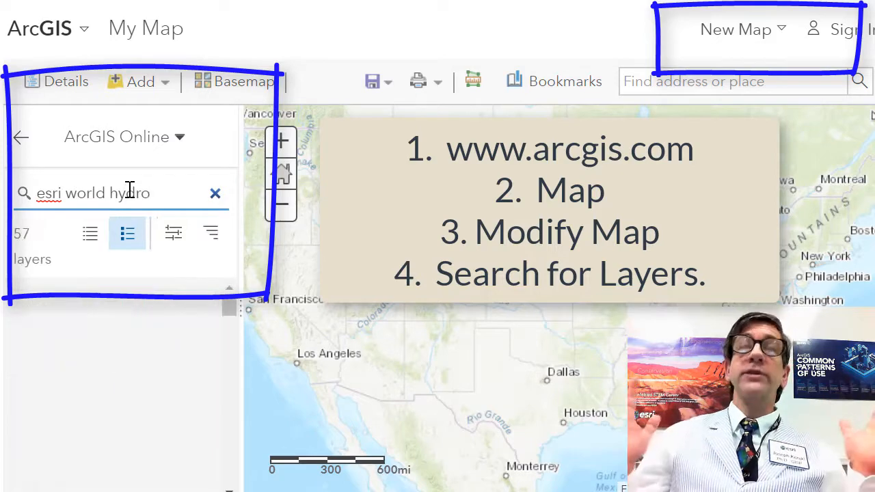
click(114, 394)
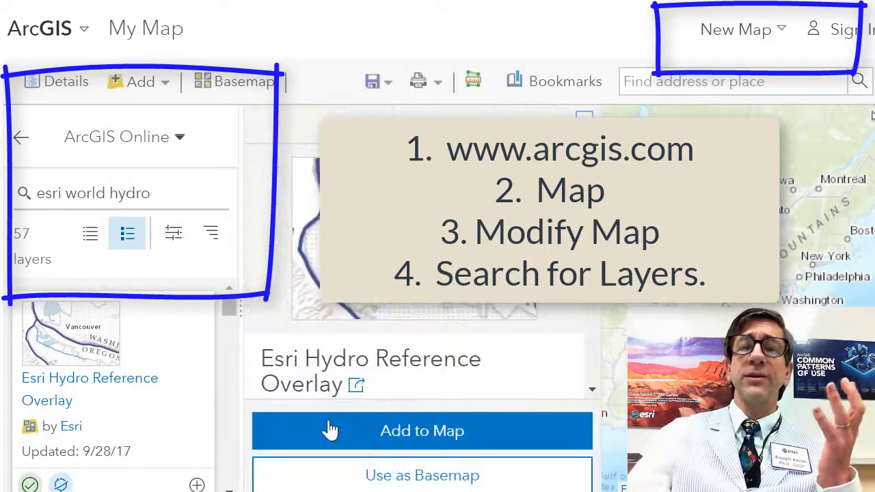
click(409, 443)
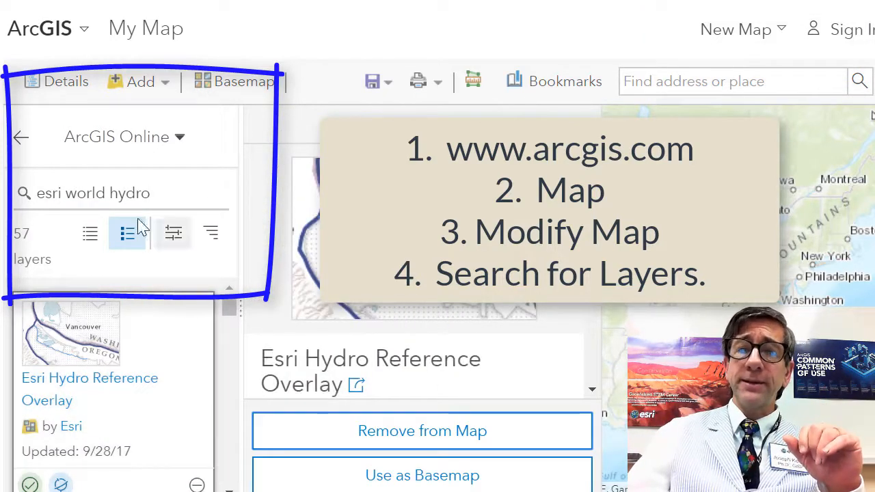
click(20, 138)
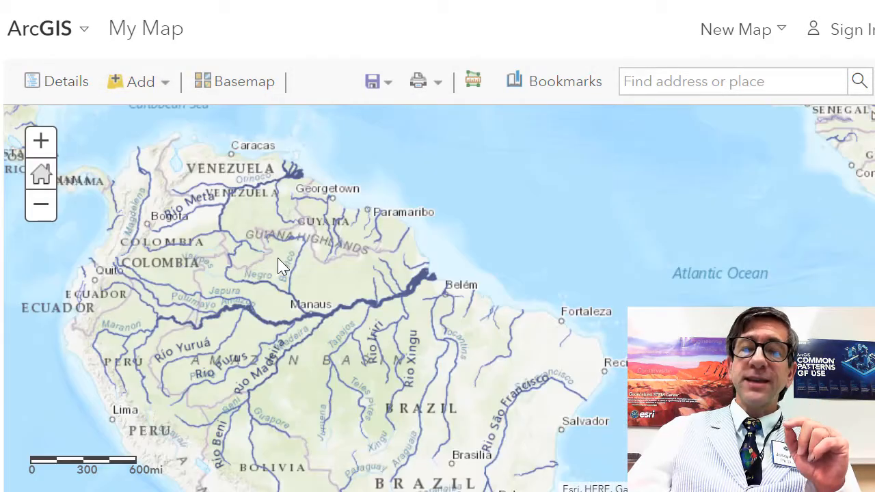
Step: Examine the hydro overlay's rivers across South America and then around southeastern and northern Australia
drag(315, 283, 535, 218)
drag(611, 313, 260, 292)
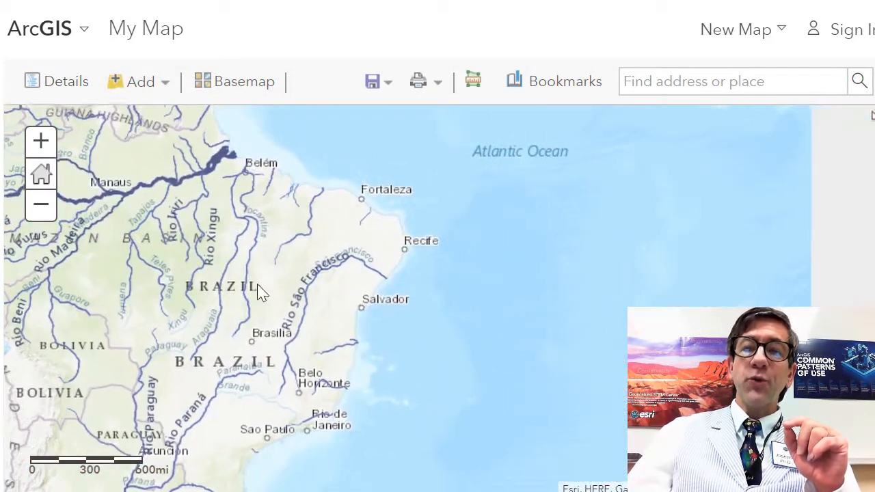
drag(356, 289, 116, 147)
drag(607, 362, 215, 327)
drag(409, 346, 7, 376)
drag(623, 319, 273, 365)
drag(473, 354, 165, 352)
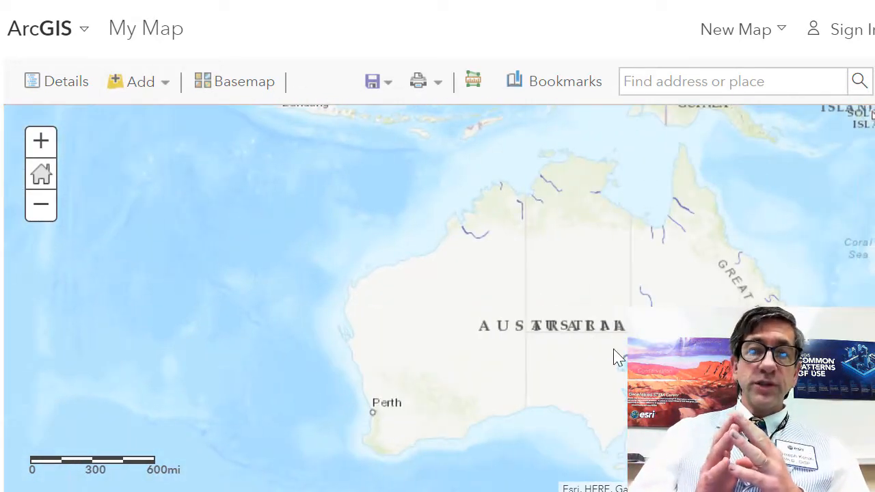
scroll(614, 349, up, 1)
drag(614, 349, 342, 199)
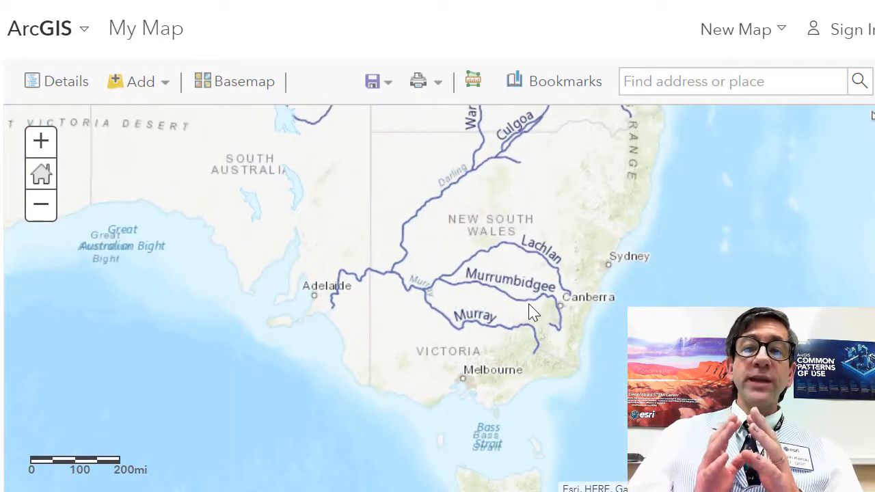
drag(508, 264, 515, 414)
drag(570, 334, 655, 454)
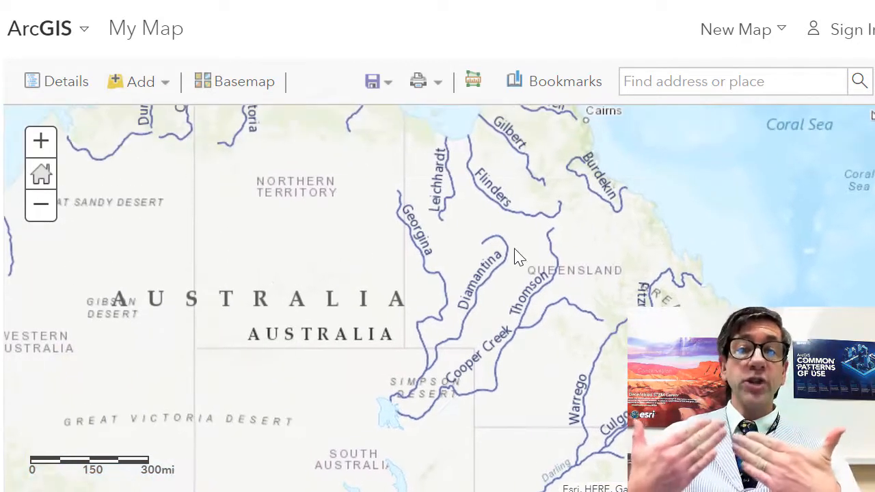
drag(519, 257, 618, 348)
Step: Display the map's contents list and examine the rivers from Indonesia up to India and China
click(66, 83)
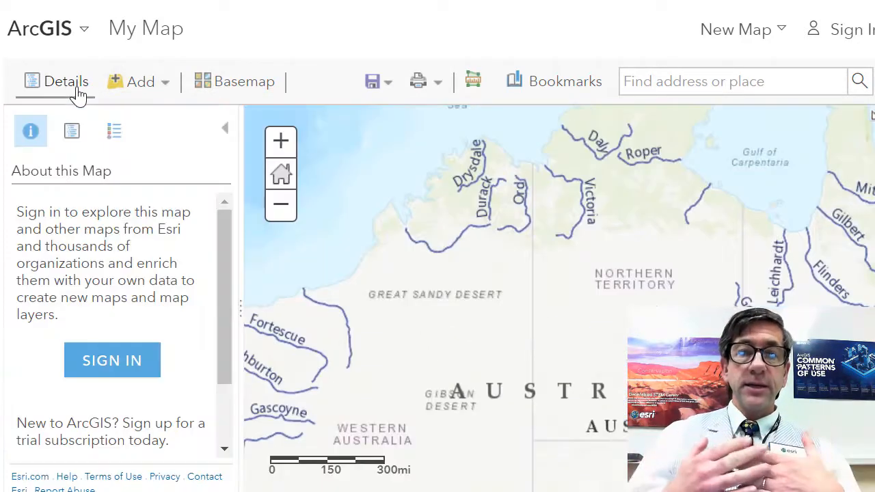
click(71, 134)
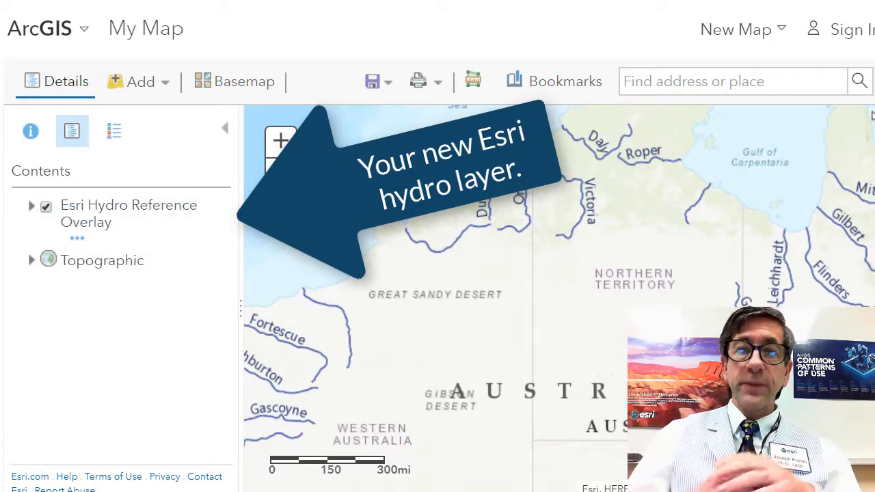
click(280, 204)
drag(589, 278, 628, 434)
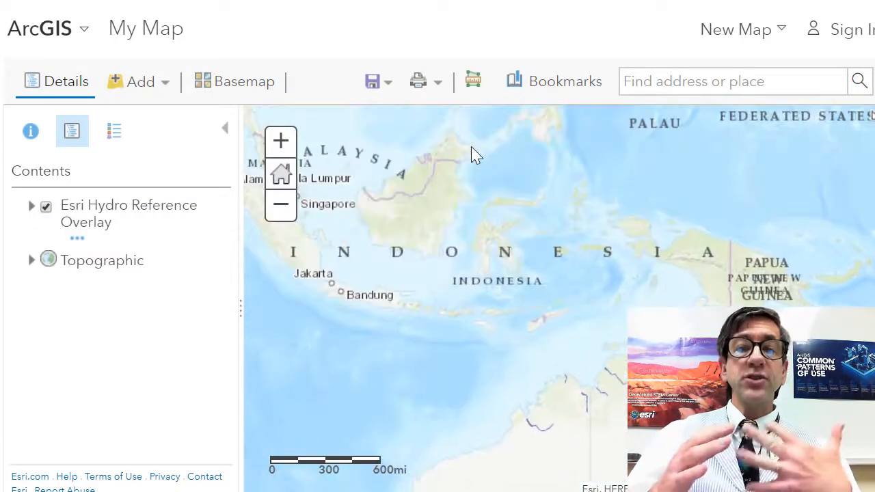
drag(474, 154, 662, 420)
drag(555, 340, 656, 482)
scroll(560, 283, up, 1)
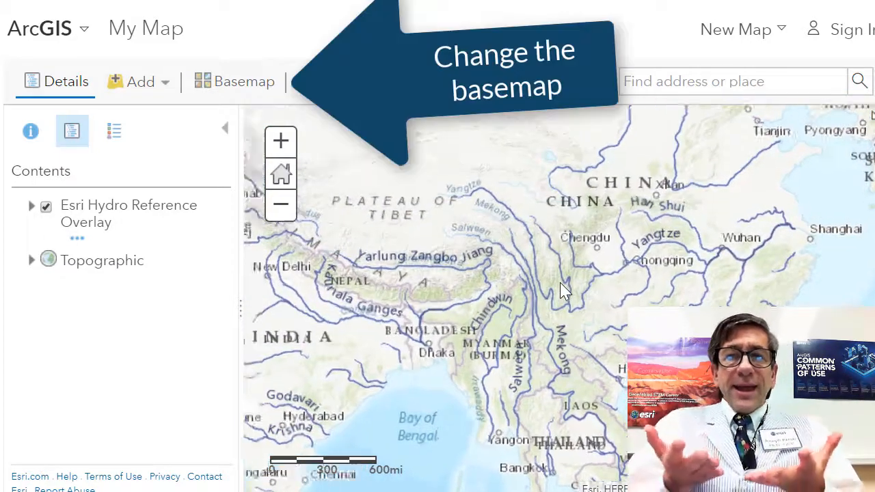
drag(610, 290, 479, 352)
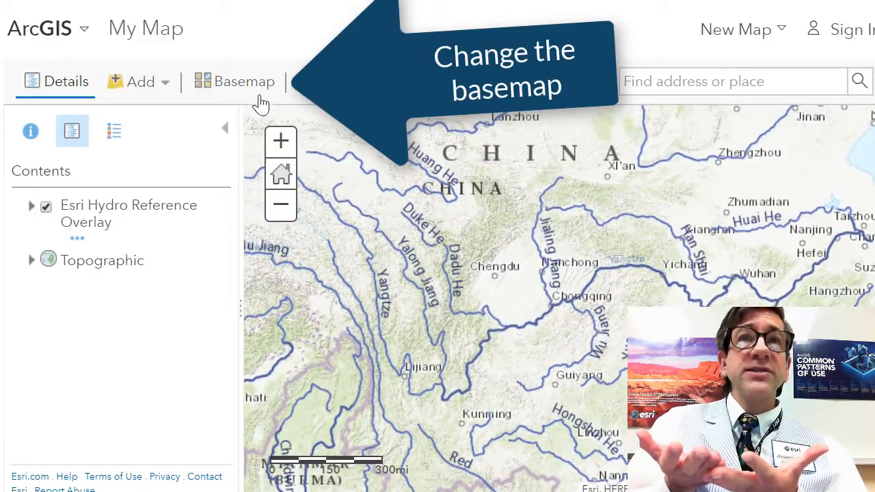
Step: Change the basemap to Terrain with Labels and view the rivers of northern India and the Himalayas
click(255, 86)
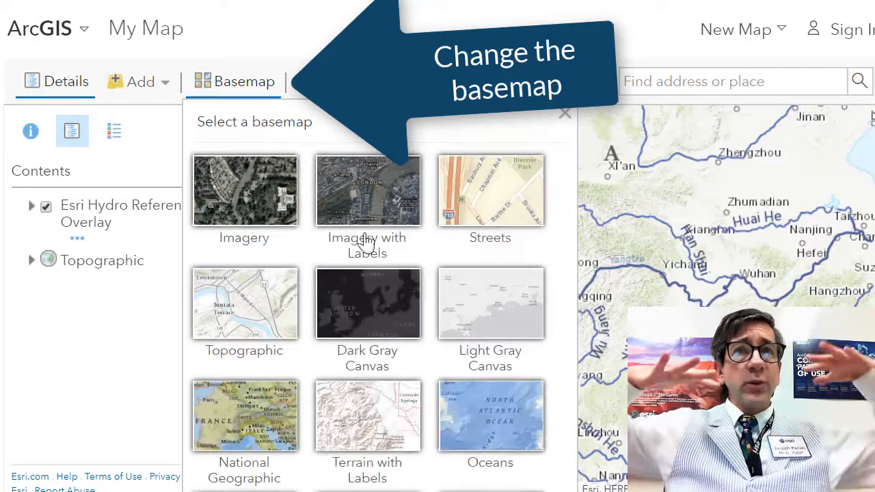
click(403, 400)
drag(513, 387, 626, 248)
drag(581, 287, 740, 286)
drag(478, 274, 697, 350)
drag(606, 338, 705, 370)
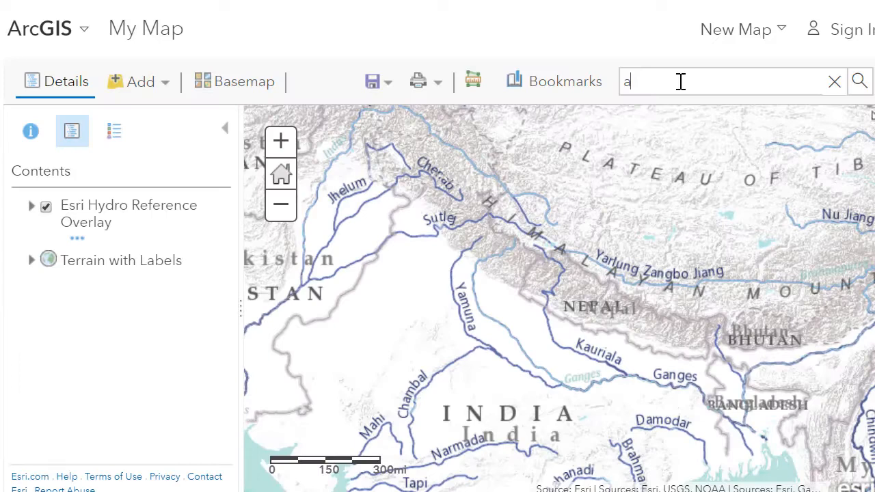
Step: Find Australia with the place search and add the result to Map Notes
text(ustralia)
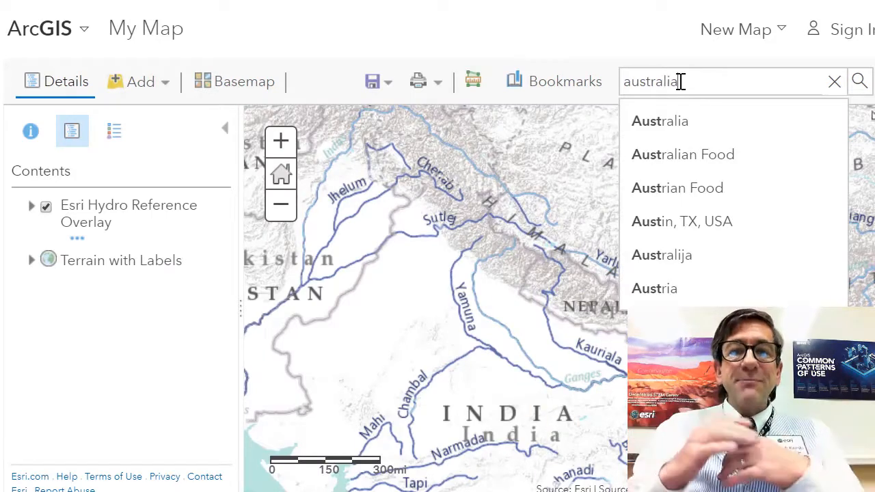
key(Return)
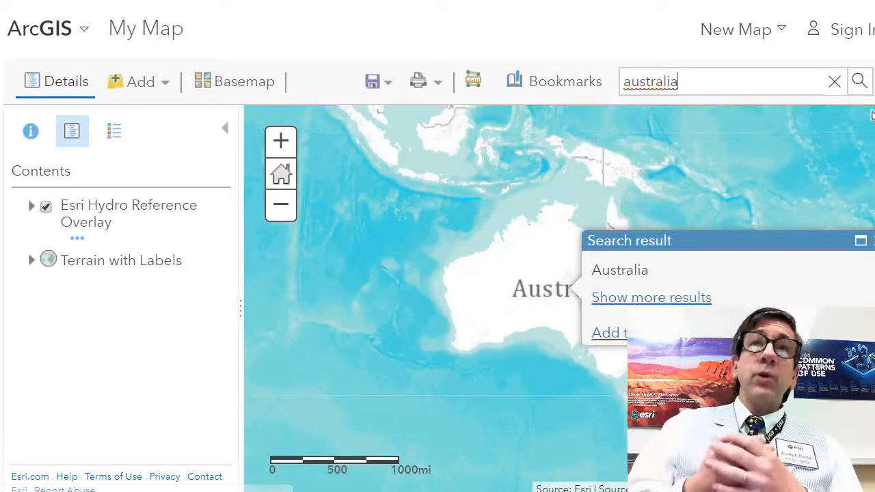
click(646, 333)
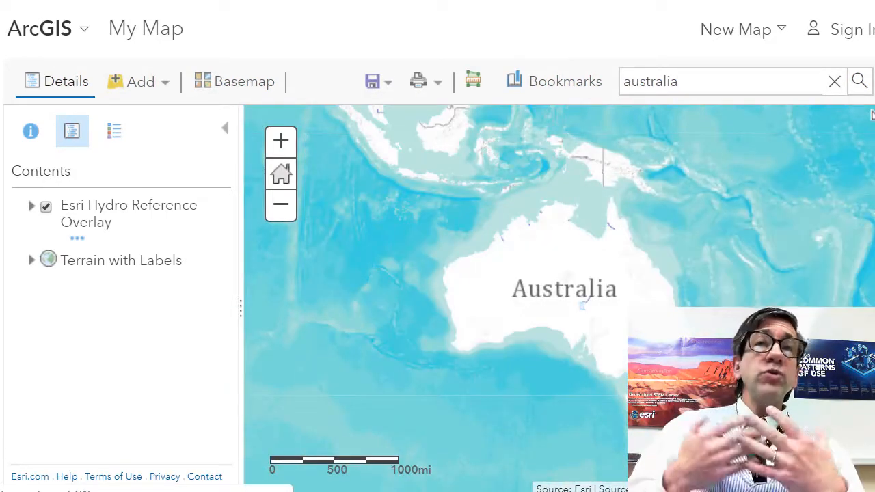
Step: Examine the rivers of Queensland and the Australian interior around the map note
scroll(602, 393, up, 3)
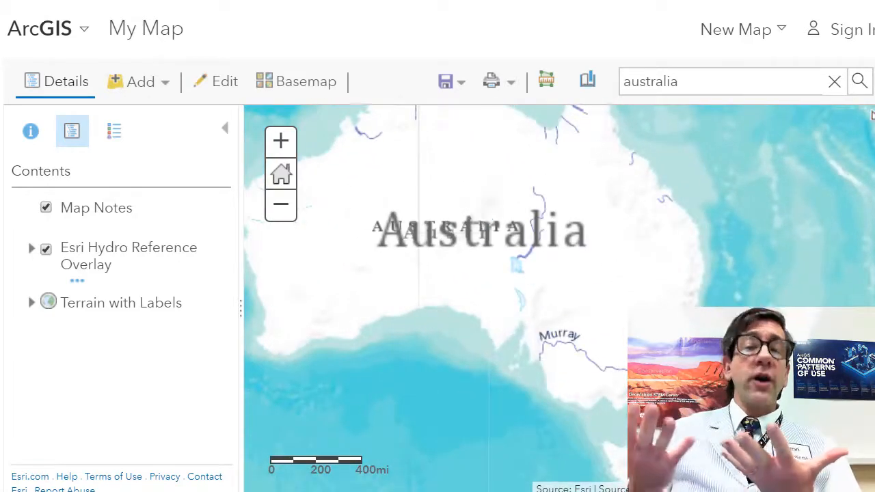
drag(600, 388, 599, 472)
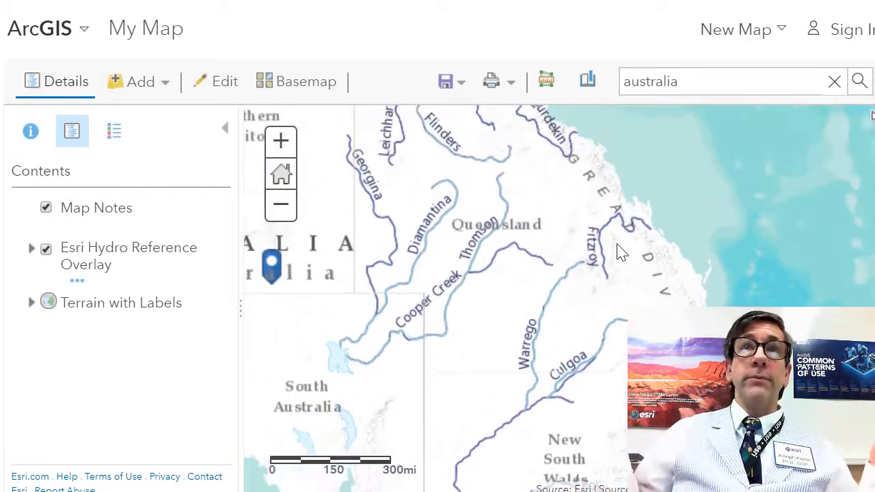
drag(361, 273, 721, 293)
scroll(690, 288, down, 2)
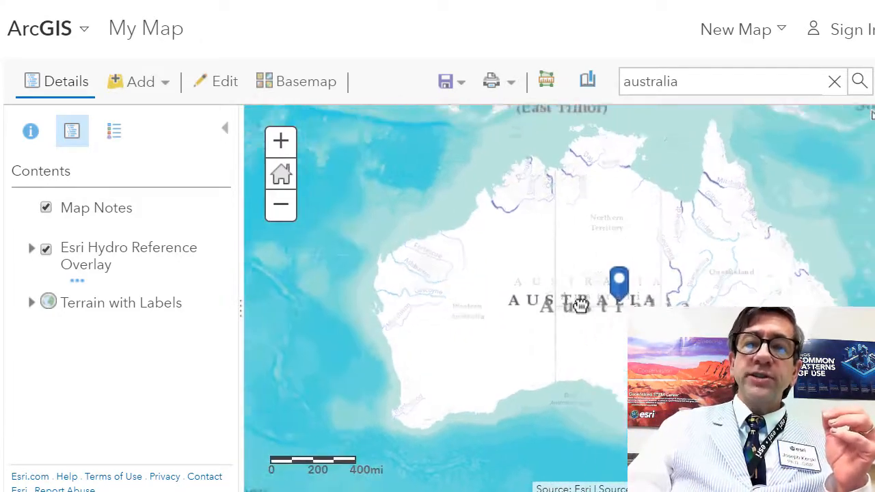
scroll(570, 301, up, 1)
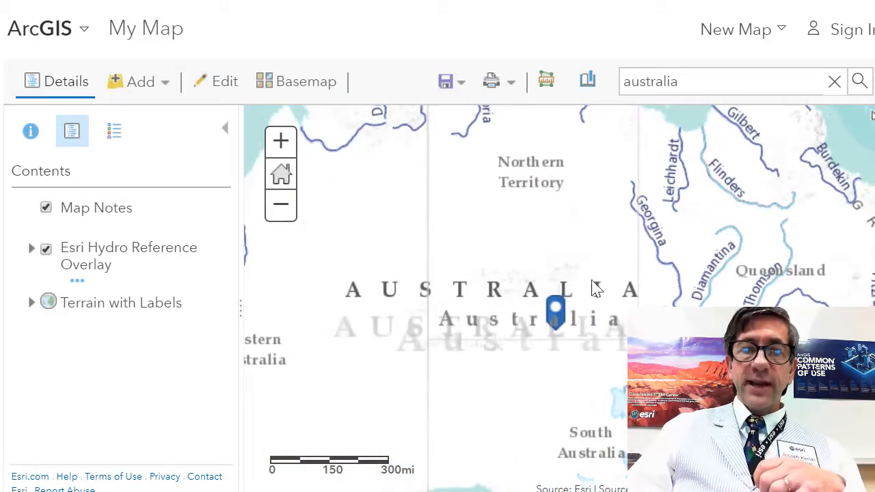
drag(593, 281, 701, 368)
drag(556, 327, 737, 215)
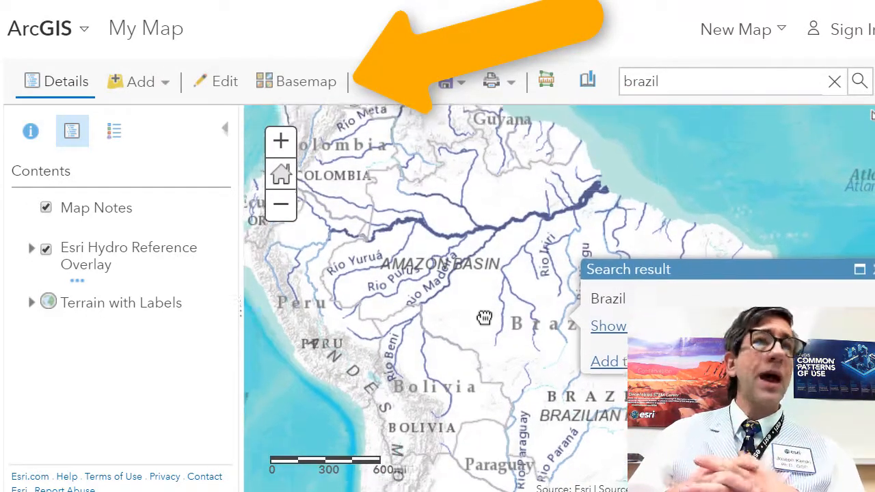
Step: Change the basemap to National Geographic and look closer at the rivers of the Amazon Basin
click(296, 85)
scroll(297, 96, down, 2)
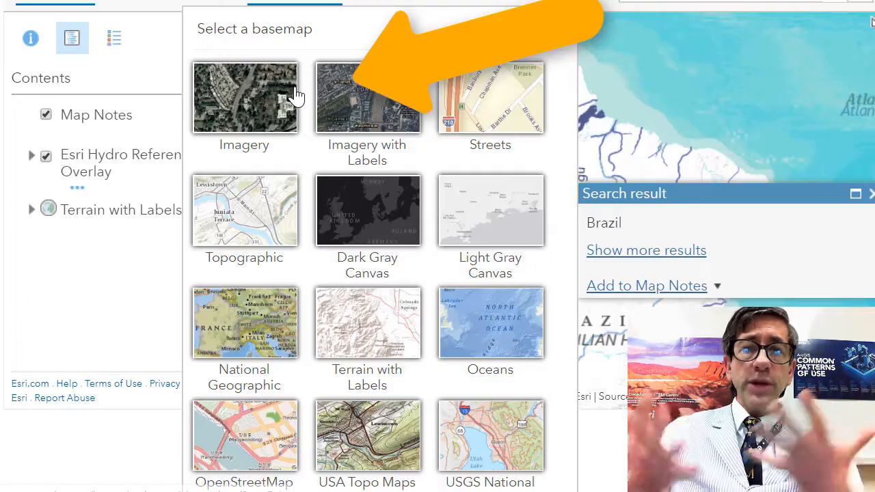
click(253, 345)
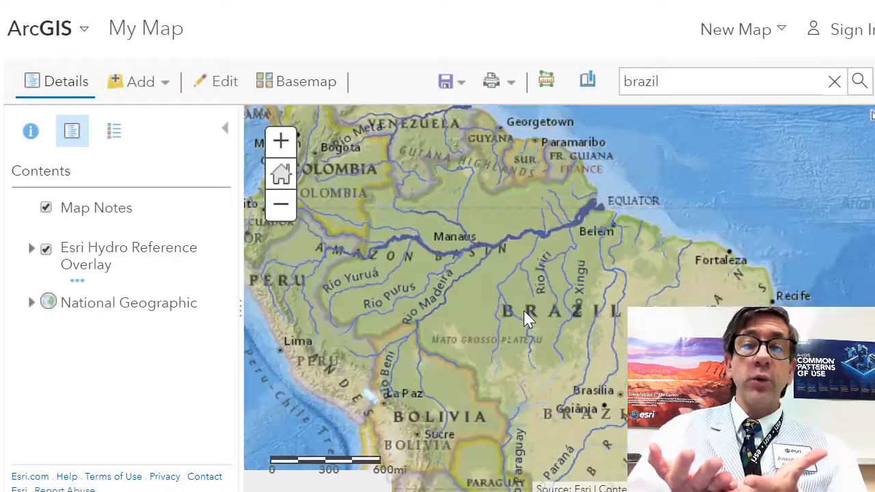
scroll(603, 333, up, 2)
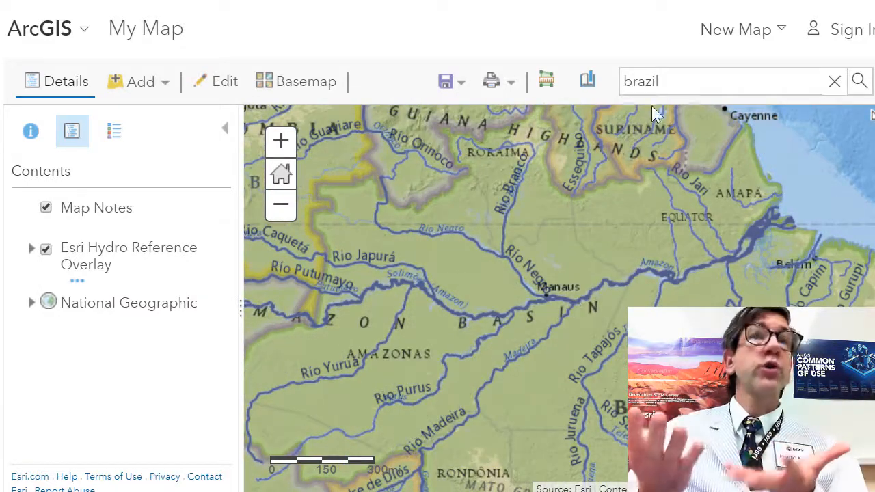
Step: Go to Melbourne, Victoria, AUS with the place search and view the surrounding region's rivers
text(melbourne)
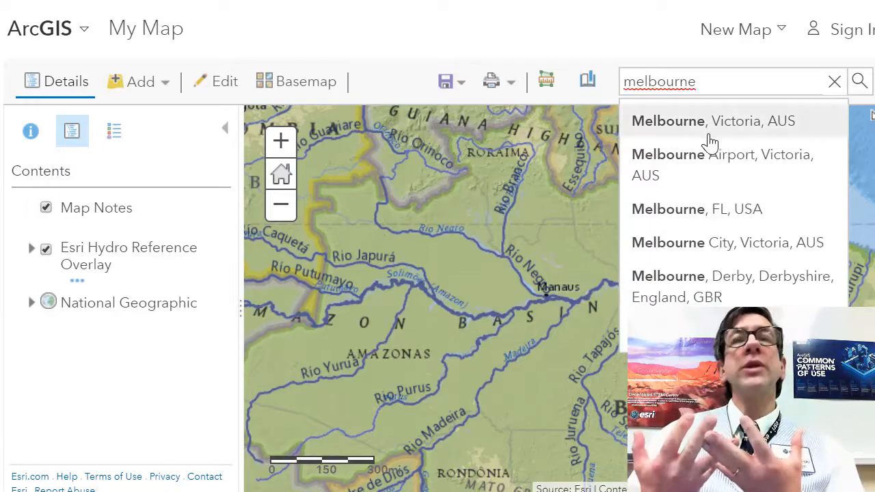
click(642, 119)
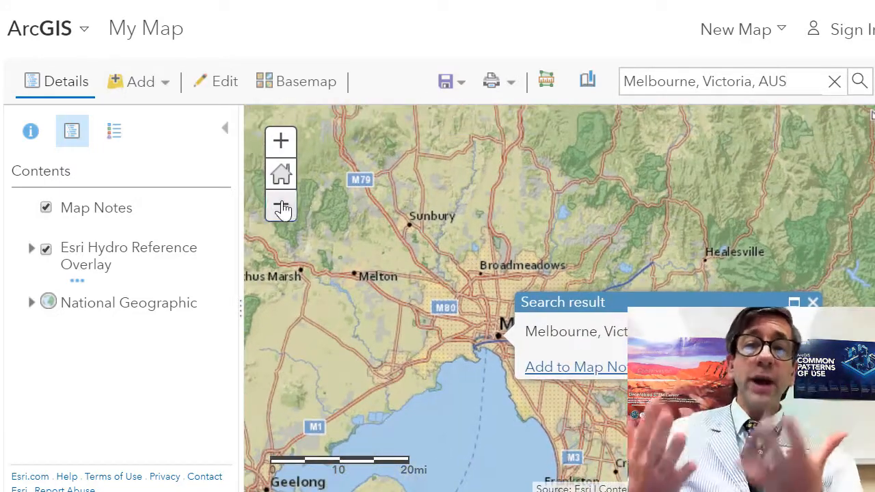
click(281, 206)
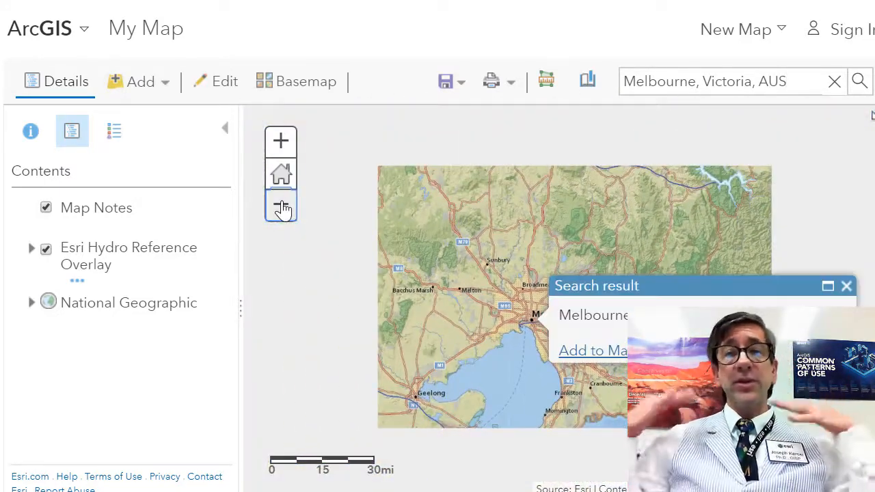
click(281, 205)
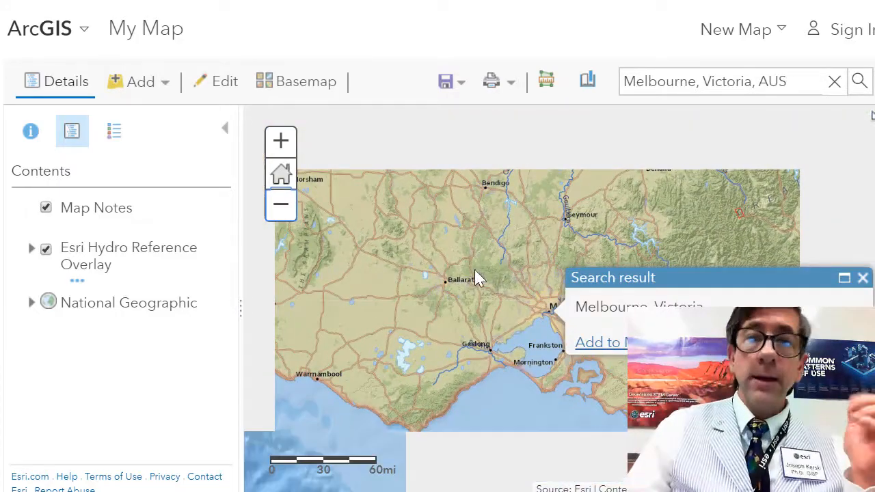
drag(477, 279, 626, 396)
Step: Change the basemap to Light Gray Canvas and view the rivers between Melbourne and Canberra
click(306, 81)
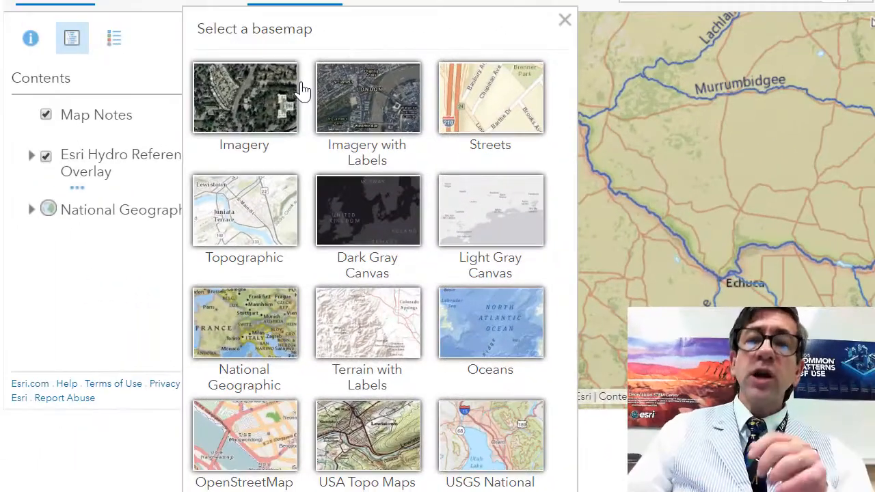
click(470, 218)
drag(558, 260, 316, 163)
drag(572, 287, 428, 207)
scroll(477, 248, down, 1)
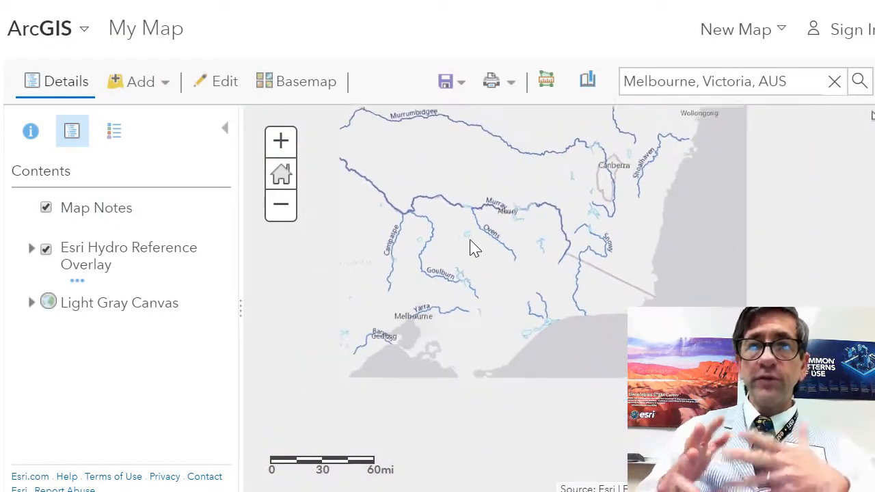
Step: View the wider river network of southeastern Australia between Adelaide, Melbourne and Brisbane
drag(469, 248, 595, 375)
scroll(591, 358, down, 1)
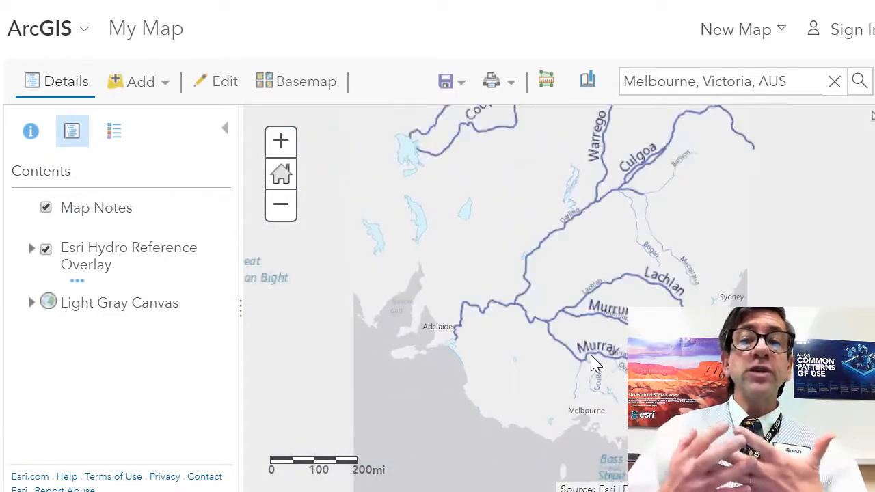
Step: Go to Egypt with the place search, dismiss the search result and view the Nile and its surroundings
drag(756, 81, 619, 89)
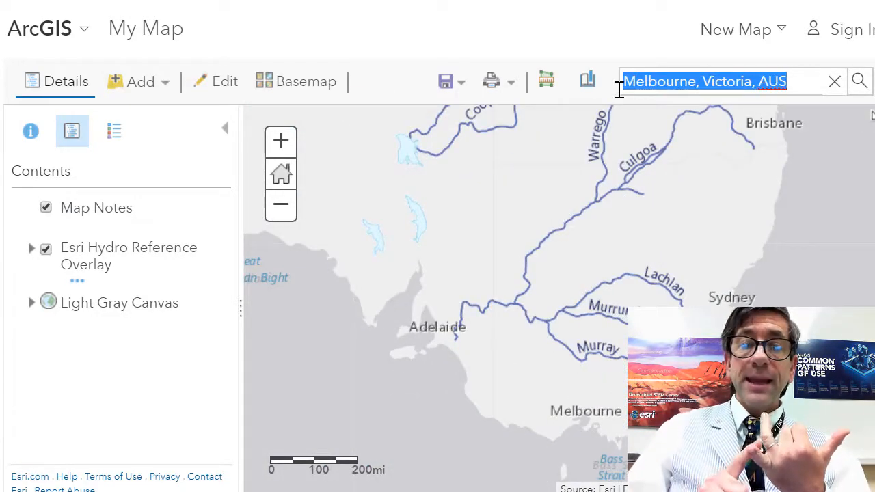
text(egypt)
key(Return)
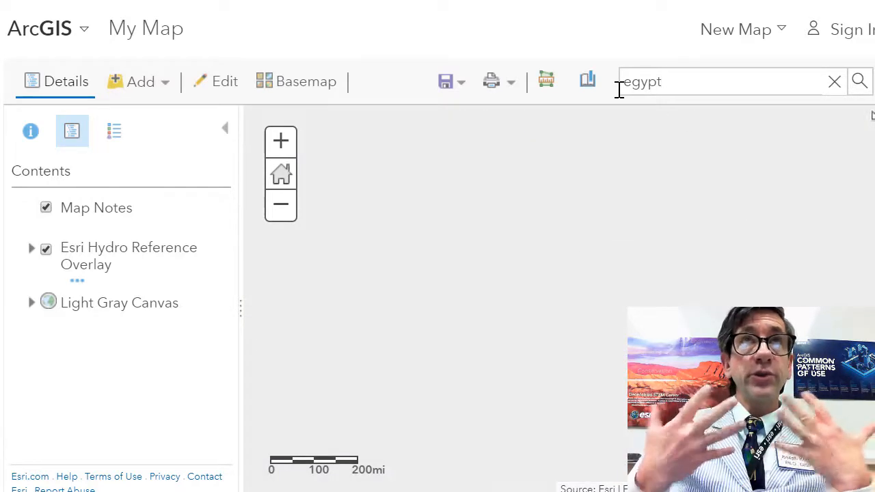
drag(481, 263, 472, 416)
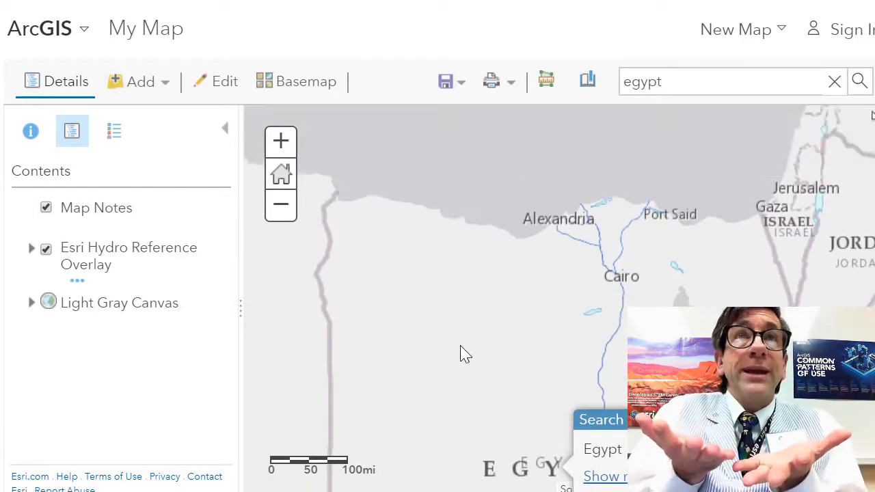
scroll(463, 351, down, 1)
drag(504, 347, 461, 206)
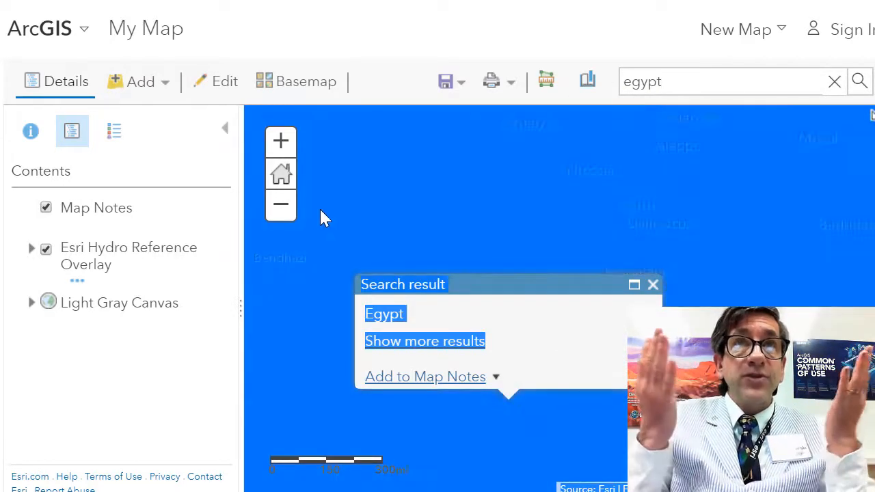
click(646, 287)
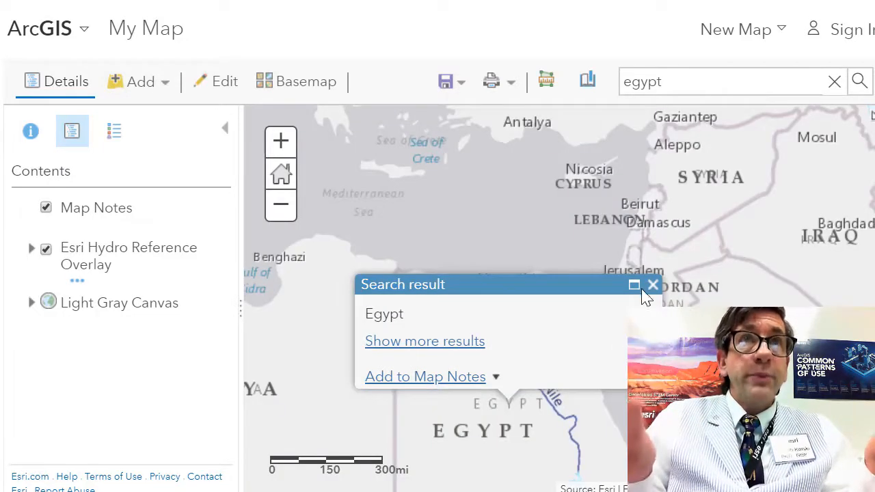
click(653, 287)
drag(625, 307, 635, 169)
drag(678, 260, 692, 301)
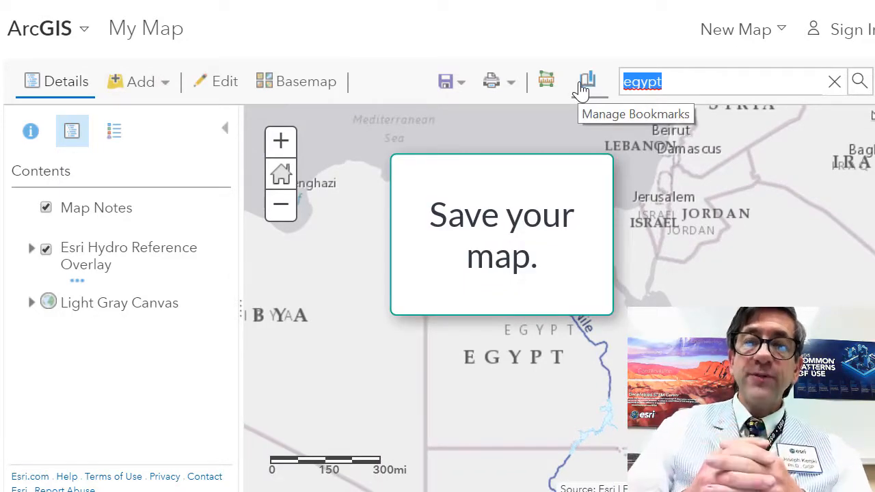
Step: Go back to Melbourne, Victoria, AUS with the place search
text(melbour)
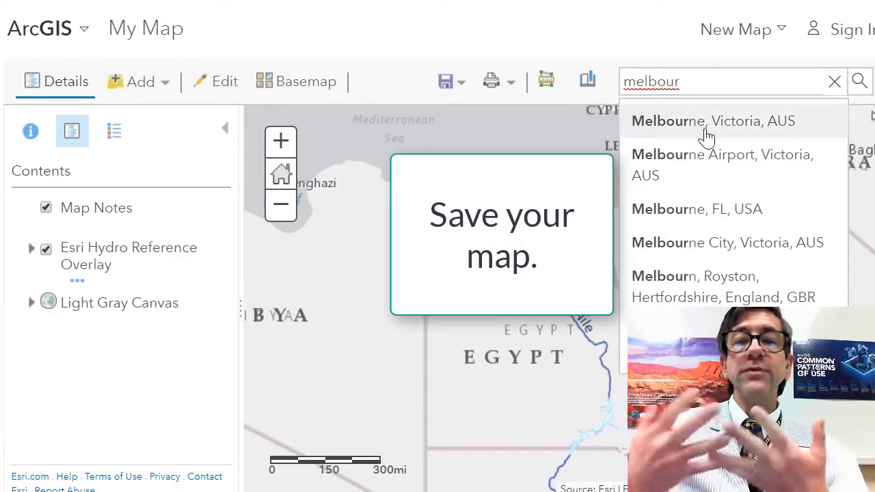
click(711, 133)
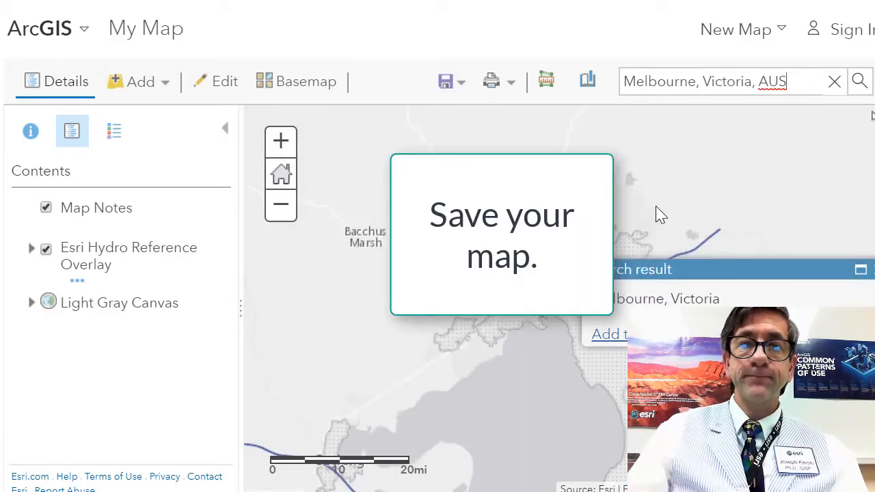
Step: Start saving the map and sign in with the account's username and password
click(459, 86)
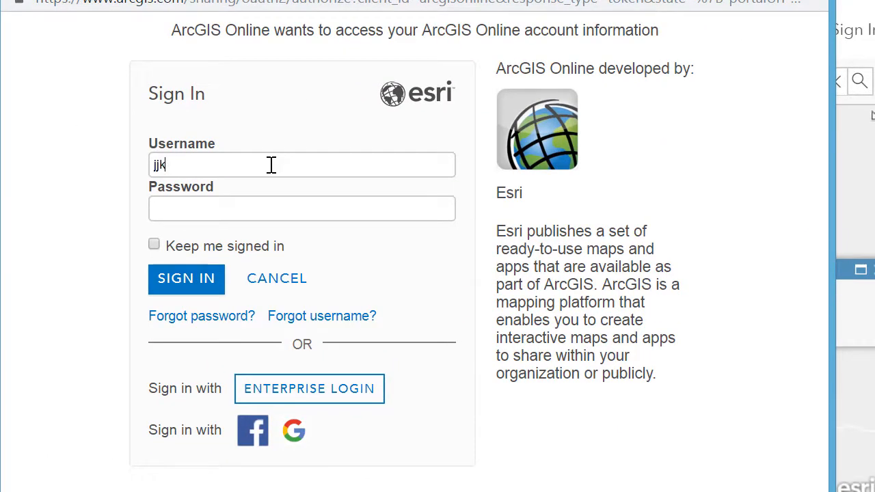
key(Return)
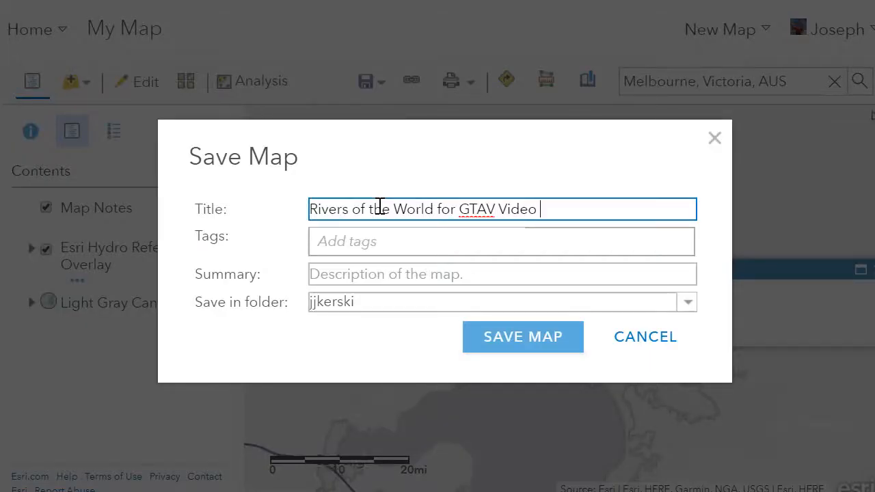
Step: Save the map with "Rivers of the World for GTAV Video" as title and summary, plus the tags rivers and GTAV
drag(553, 207, 296, 217)
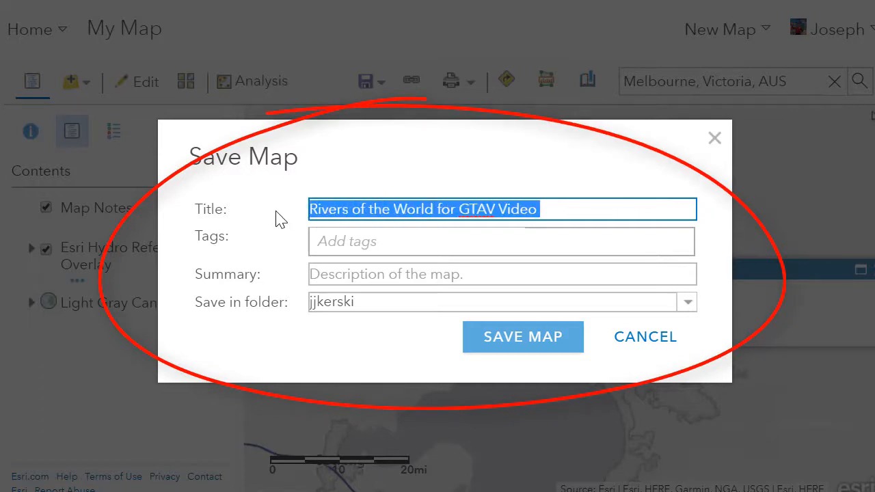
click(368, 276)
text(Rivers of the World for GTAV Video)
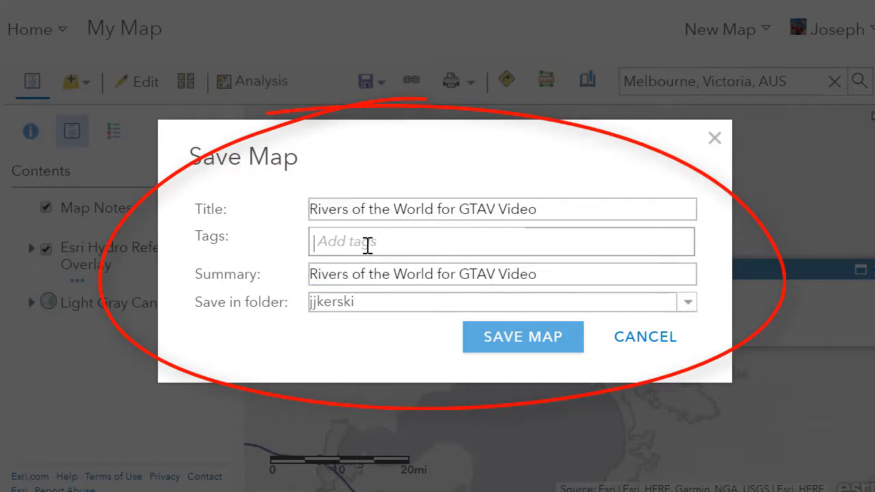
text(rivers)
key(Return)
text(GTAV)
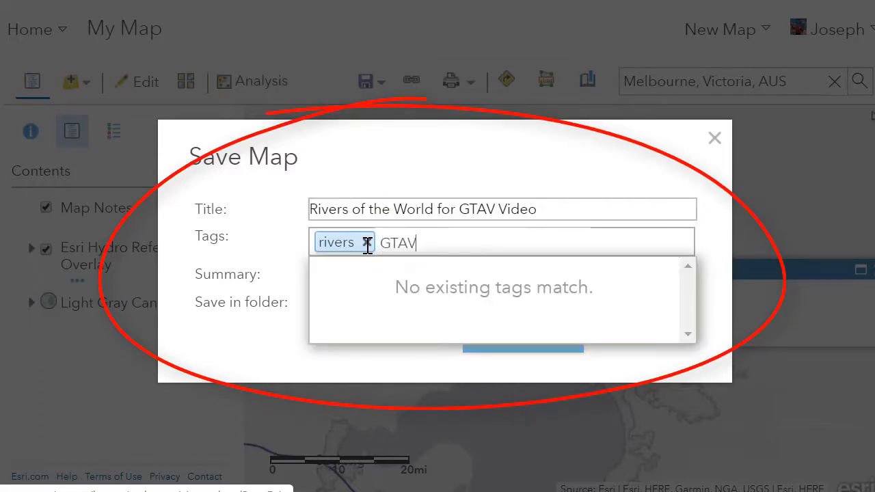
key(Return)
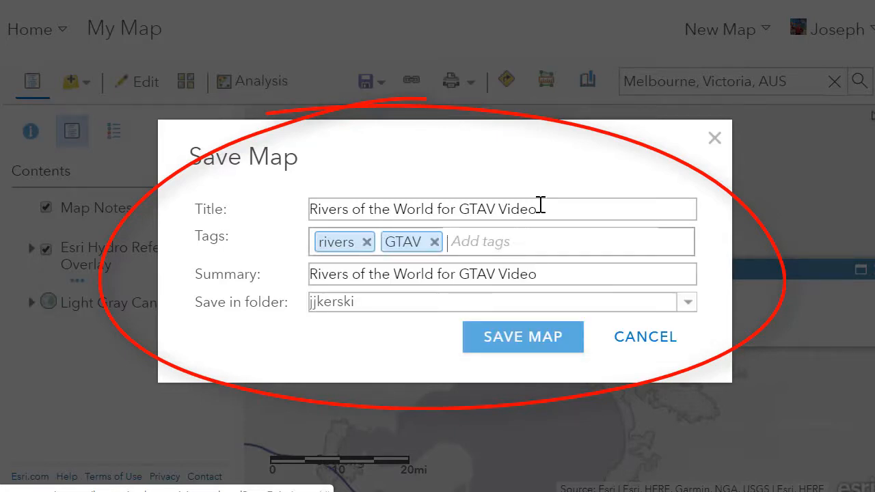
click(531, 349)
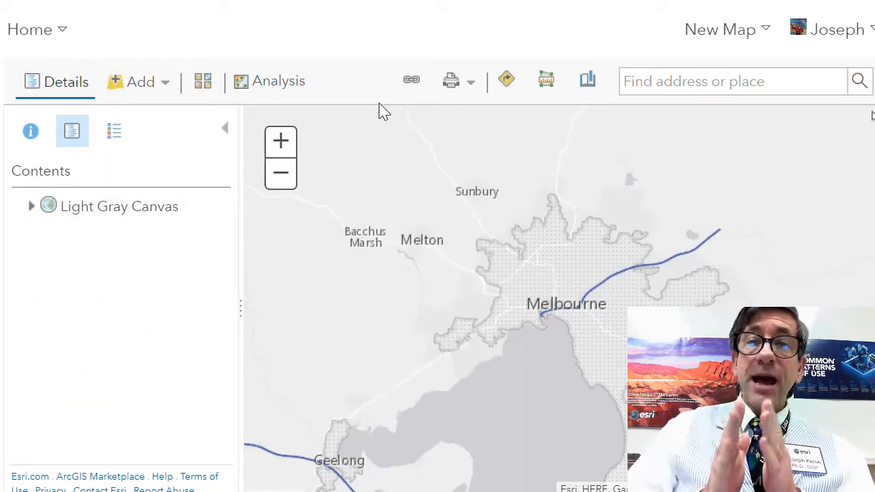
drag(413, 31, 86, 29)
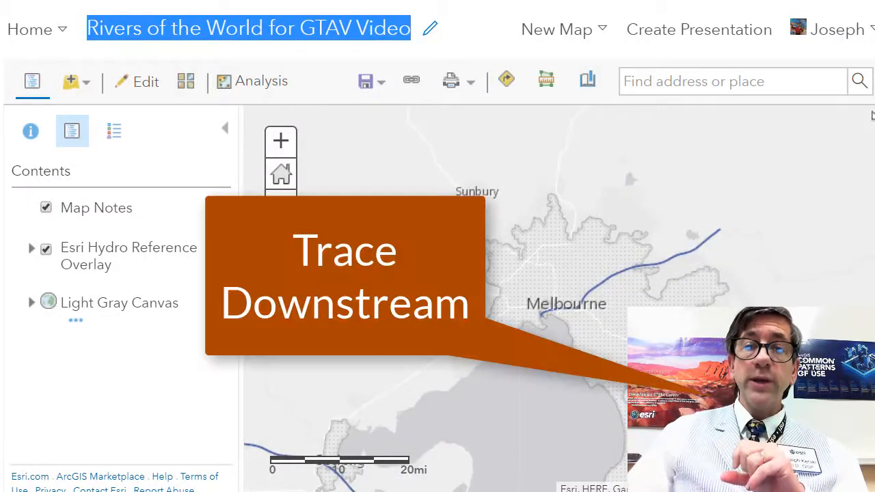
Step: Open the Trace Downstream analysis tool
click(256, 93)
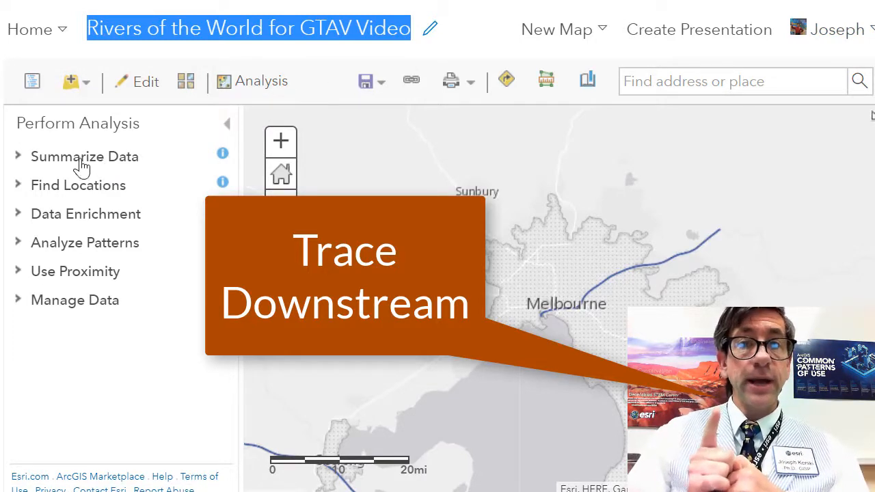
click(18, 186)
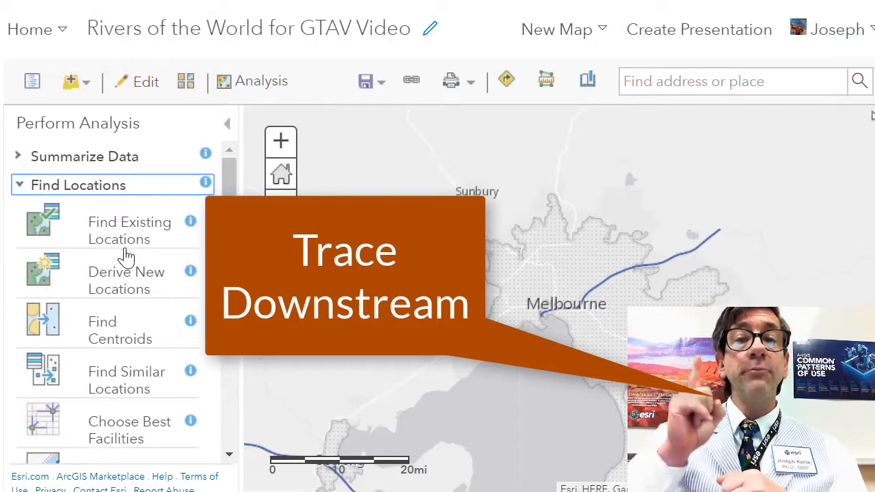
scroll(127, 256, down, 4)
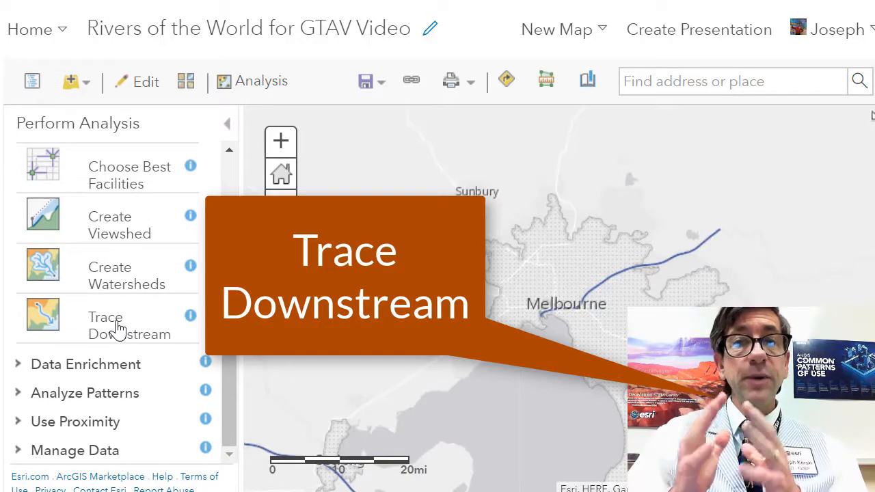
click(110, 326)
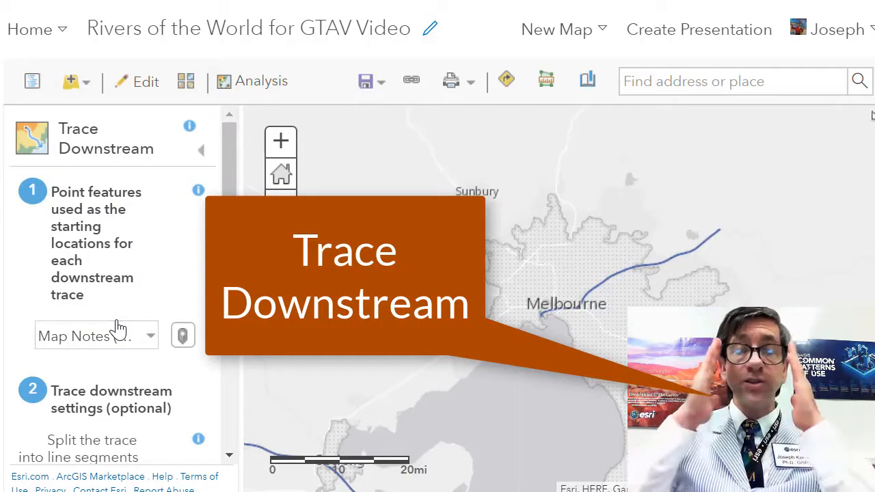
Step: Change the basemap to Terrain with Labels and view the rivers between Adelaide, Melbourne and Canberra
scroll(632, 274, down, 2)
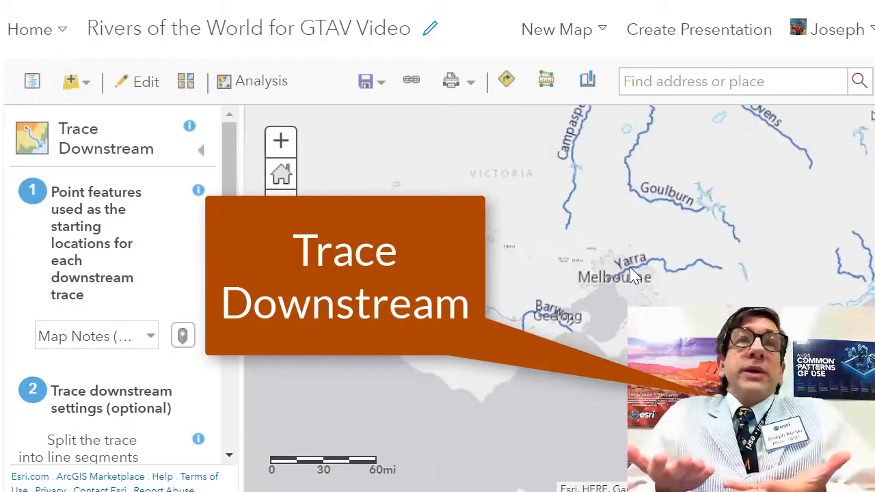
drag(574, 242, 518, 369)
scroll(521, 366, down, 1)
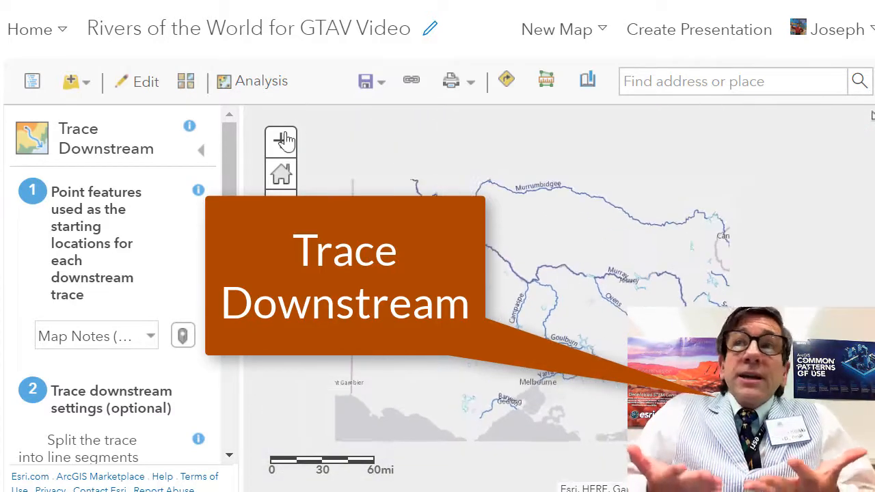
click(185, 82)
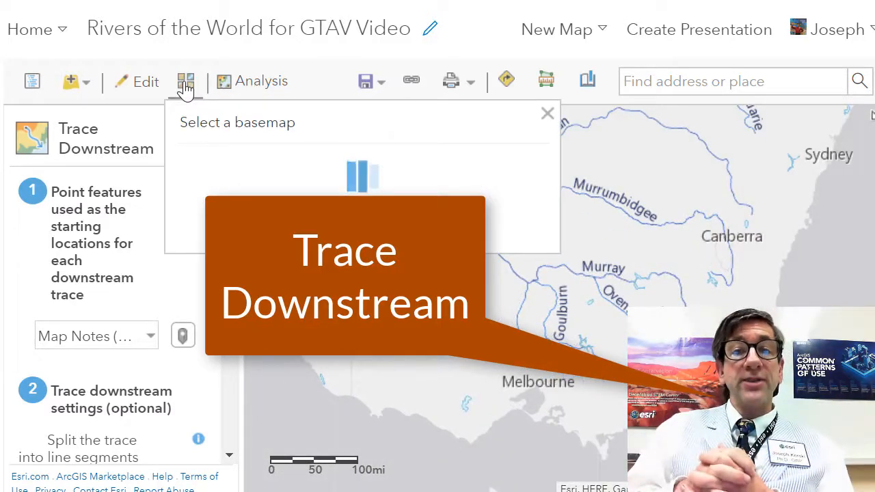
click(368, 422)
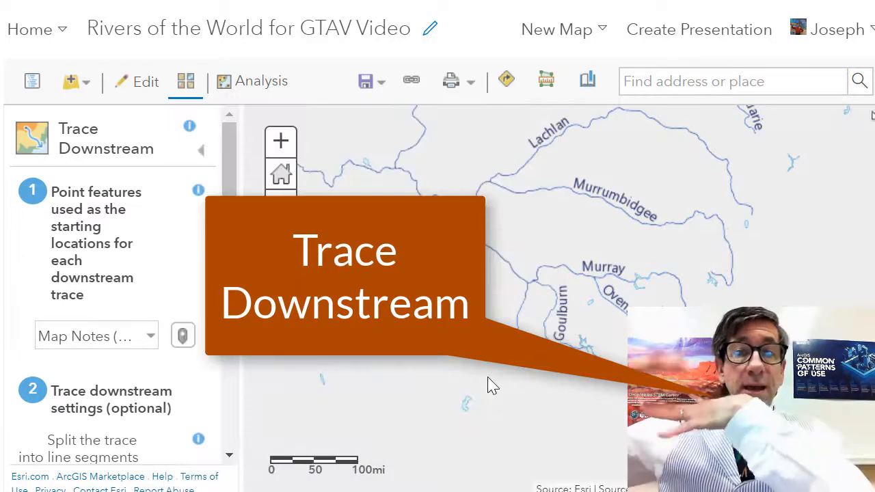
drag(522, 369, 553, 391)
drag(535, 363, 532, 381)
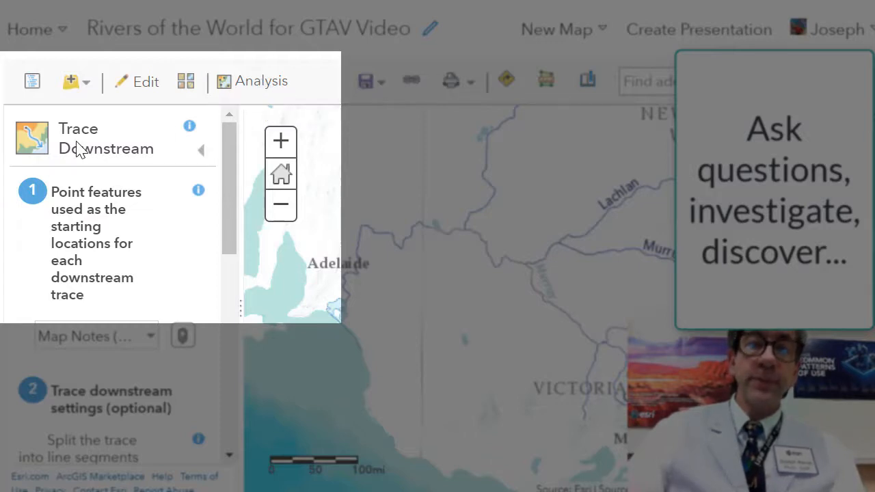
Step: Reopen the Trace Downstream tool from the Find Locations analyses
click(251, 90)
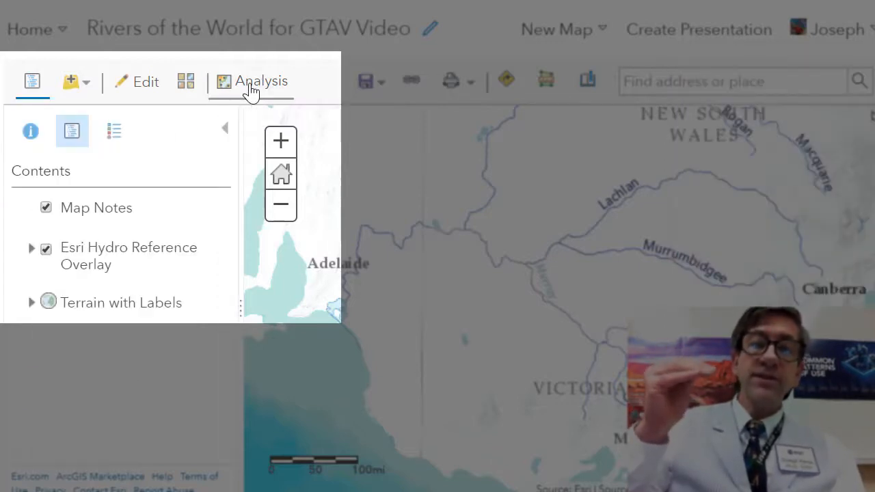
click(113, 207)
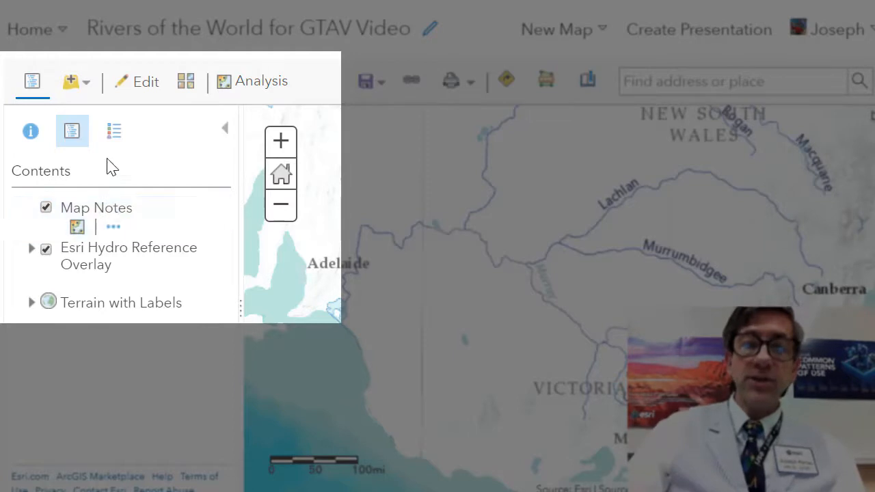
click(252, 88)
click(72, 191)
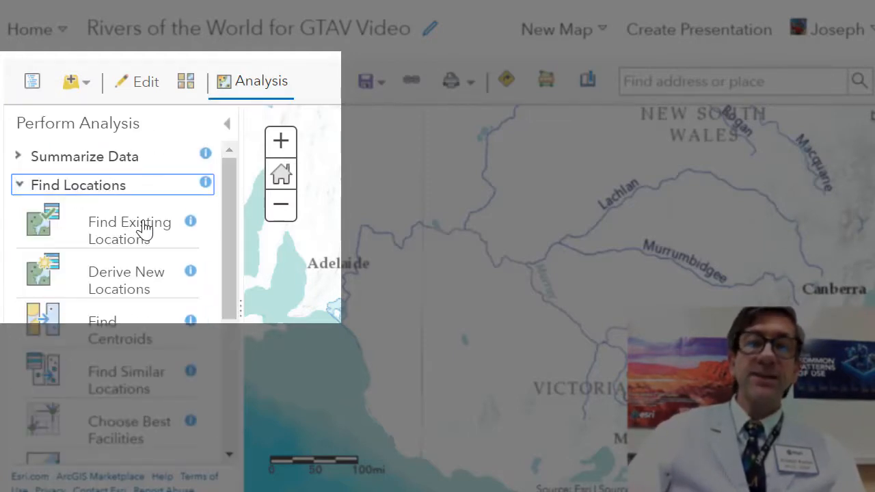
scroll(164, 273, down, 3)
click(129, 330)
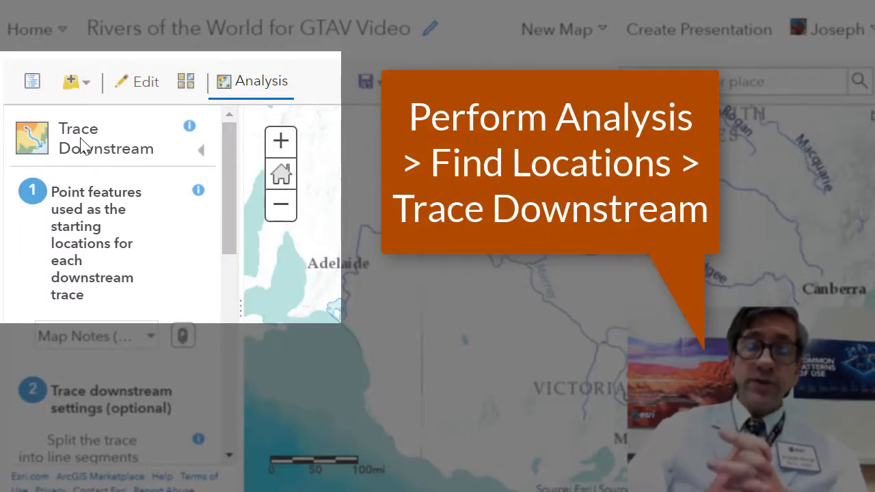
Step: Draw a starting point for the downstream trace on the upper Goulburn River, just north of Melbourne
scroll(232, 215, down, 1)
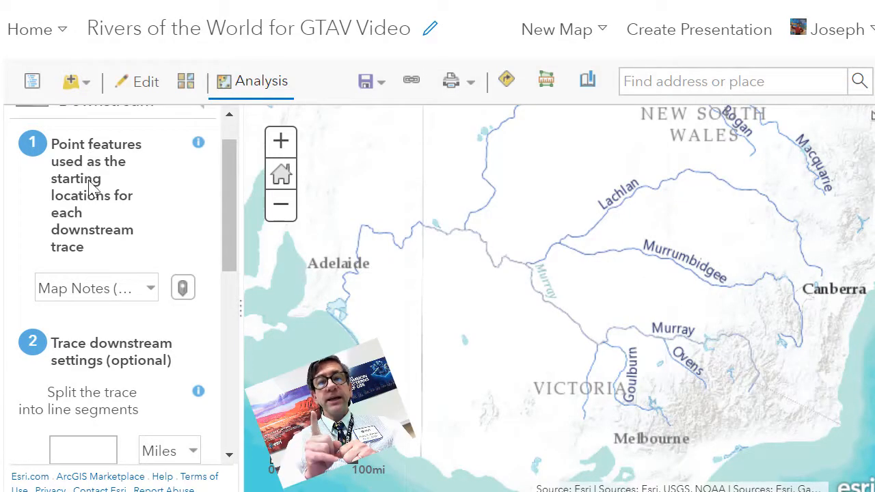
click(183, 287)
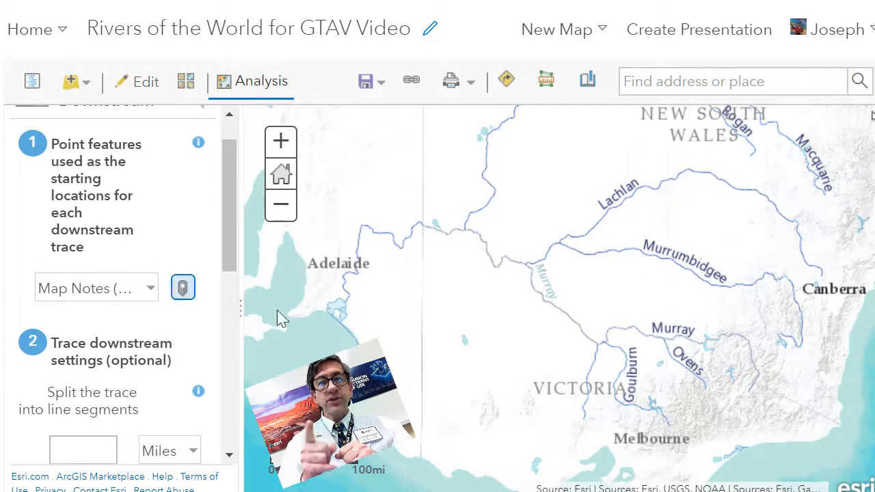
click(663, 411)
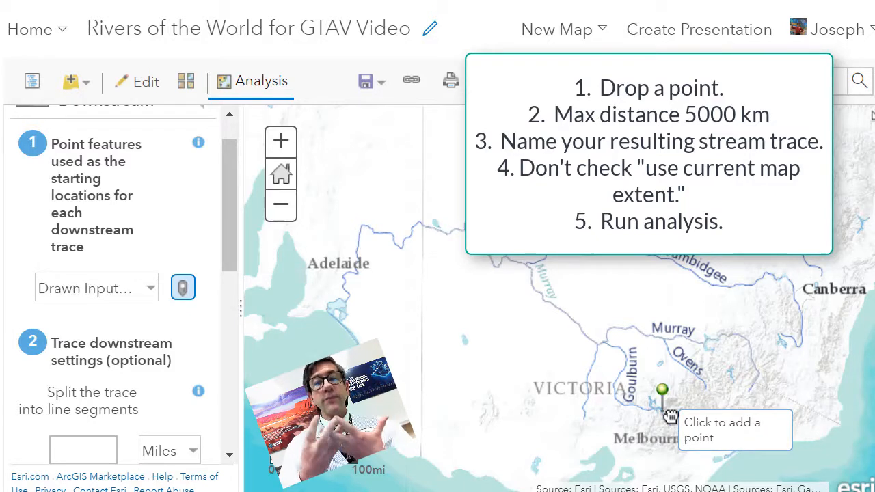